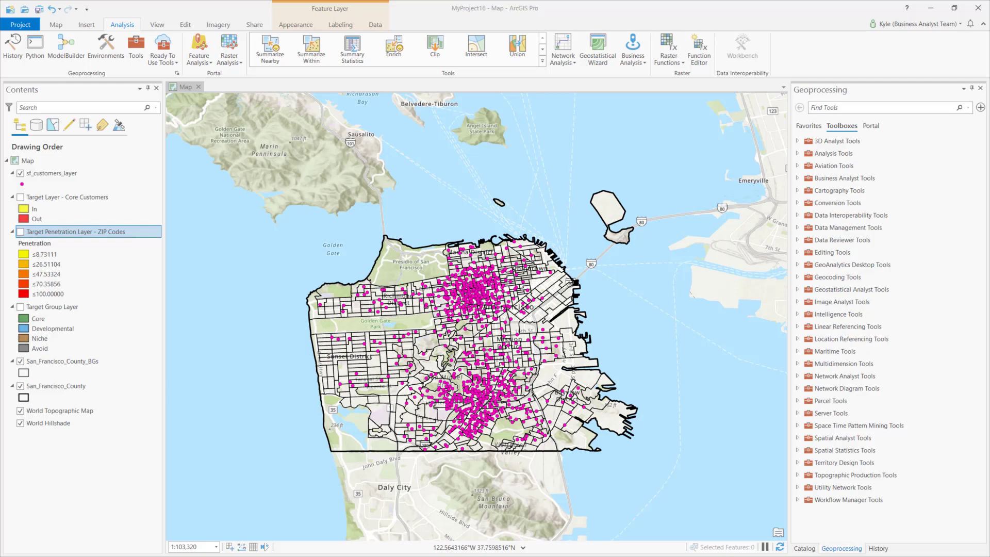
- Scroll the 3A Laptops and Lattes flier from page 1 down to page 4's segment density map
scroll(258, 233, "down", 3)
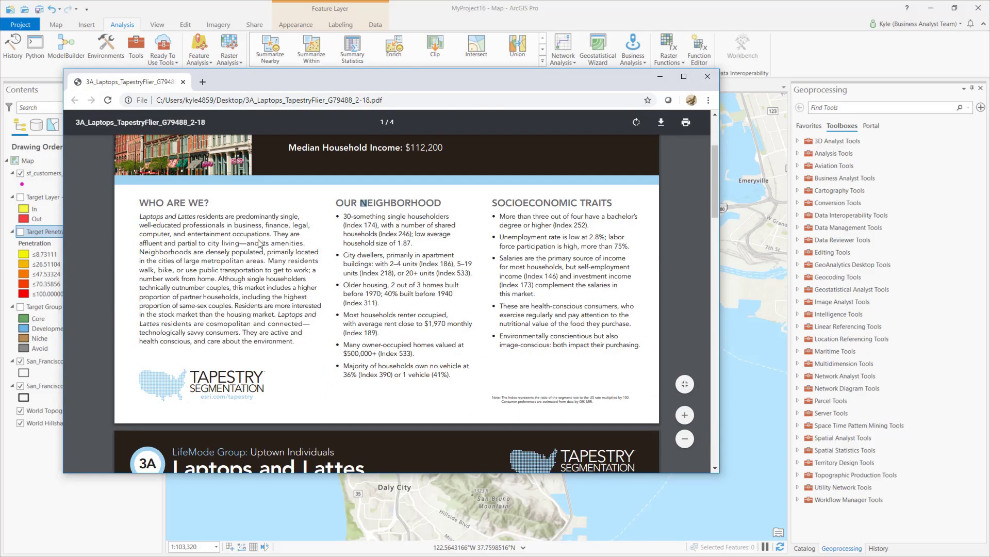
scroll(260, 243, "down", 5)
scroll(273, 281, "down", 6)
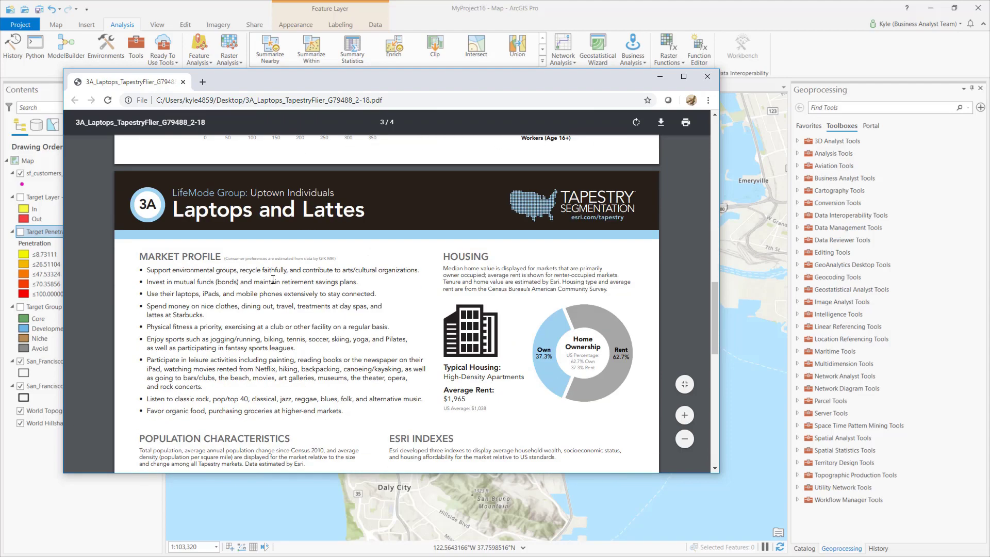
scroll(274, 280, "down", 10)
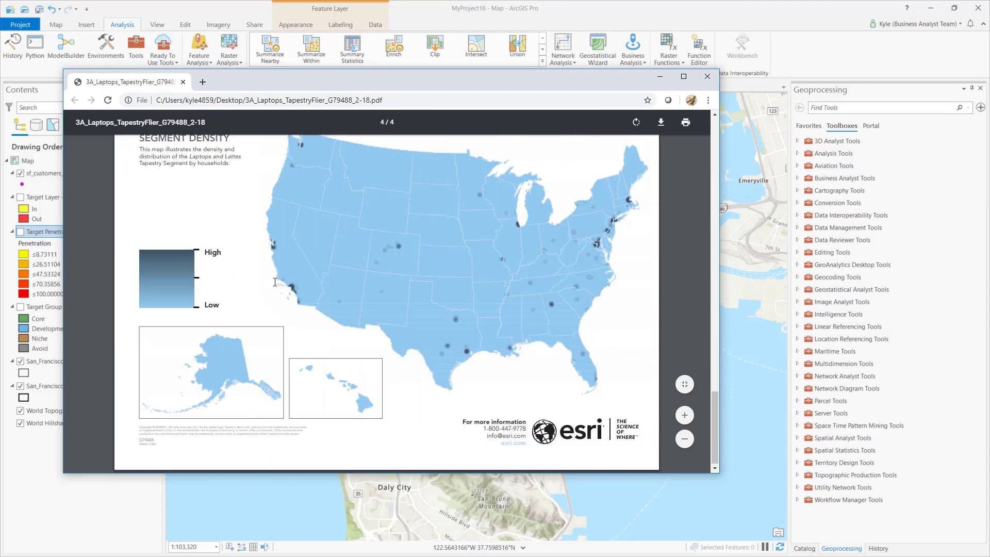
- Close the PDF flier and expand Business Analyst Tools > Target Marketing in ArcGIS Pro
left_click(710, 80)
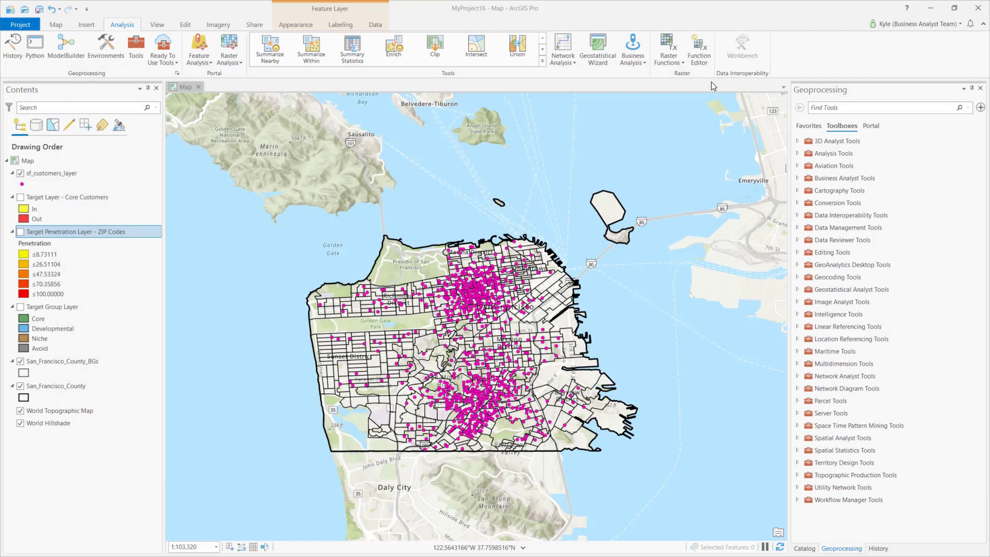
left_click(798, 178)
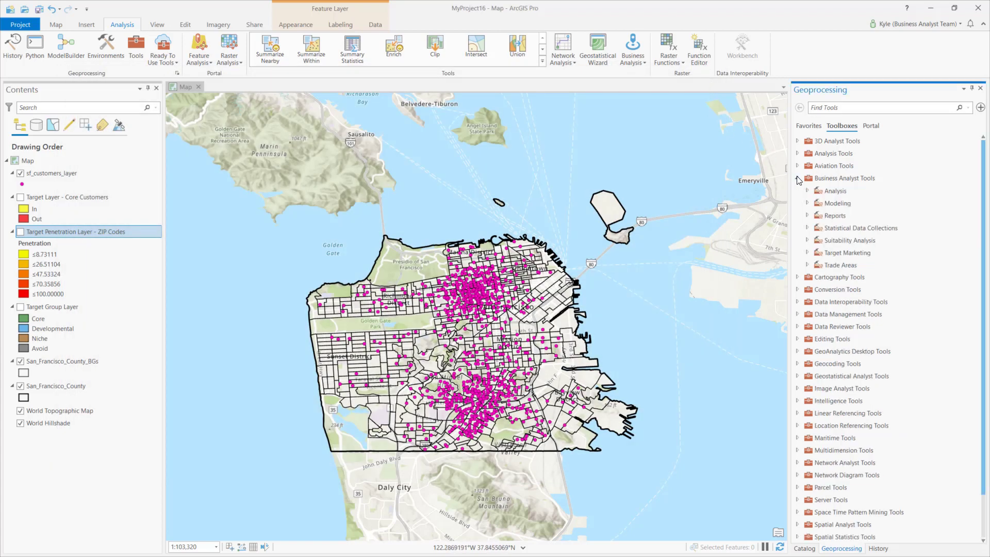
left_click(808, 253)
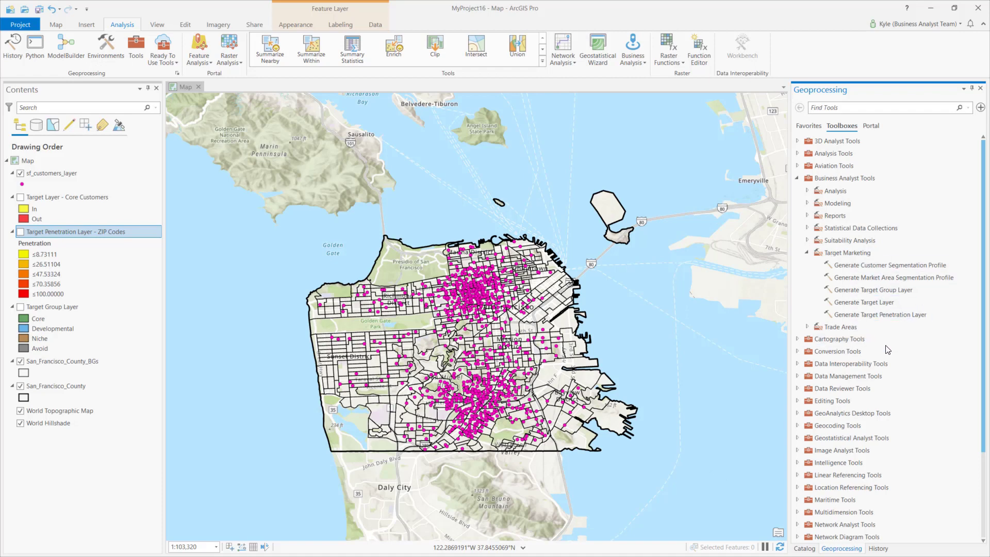
- Start the Target Marketing Wizard, keeping SF_County.sgprofile as base and customers.sgprofile as target
left_click(639, 61)
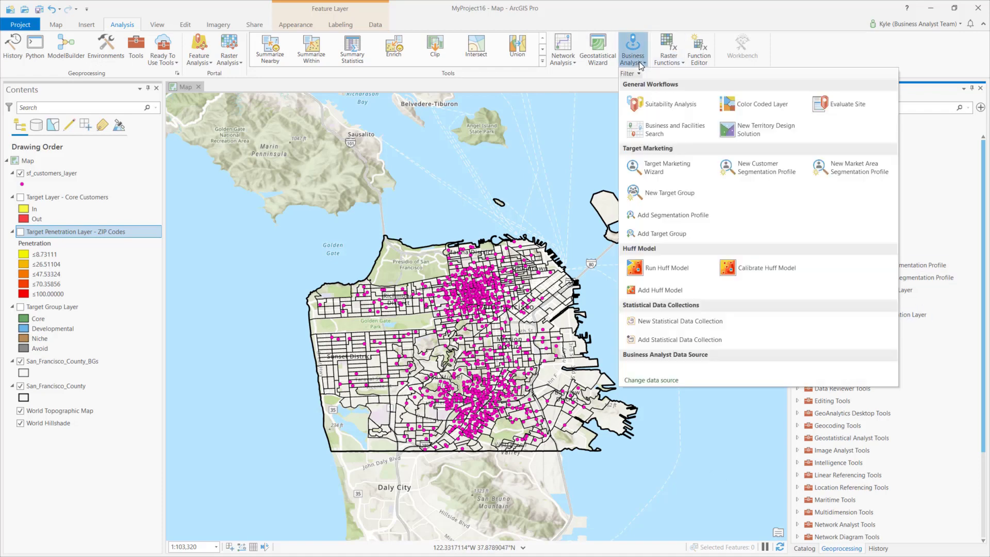
left_click(663, 168)
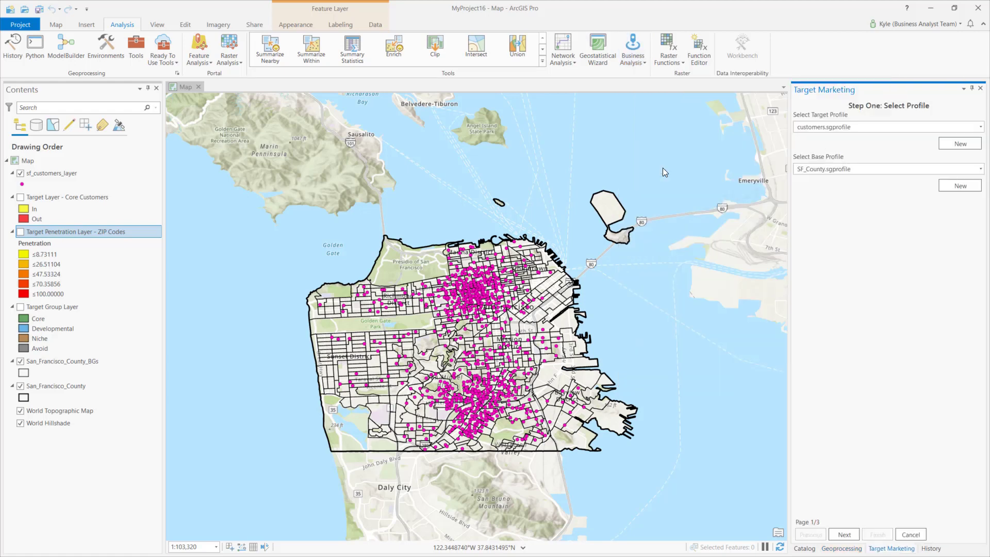
left_click(860, 169)
left_click(851, 191)
left_click(843, 127)
left_click(843, 128)
- Create a new profile using sf_customers_layer with Total Households as the segmentation base
left_click(952, 154)
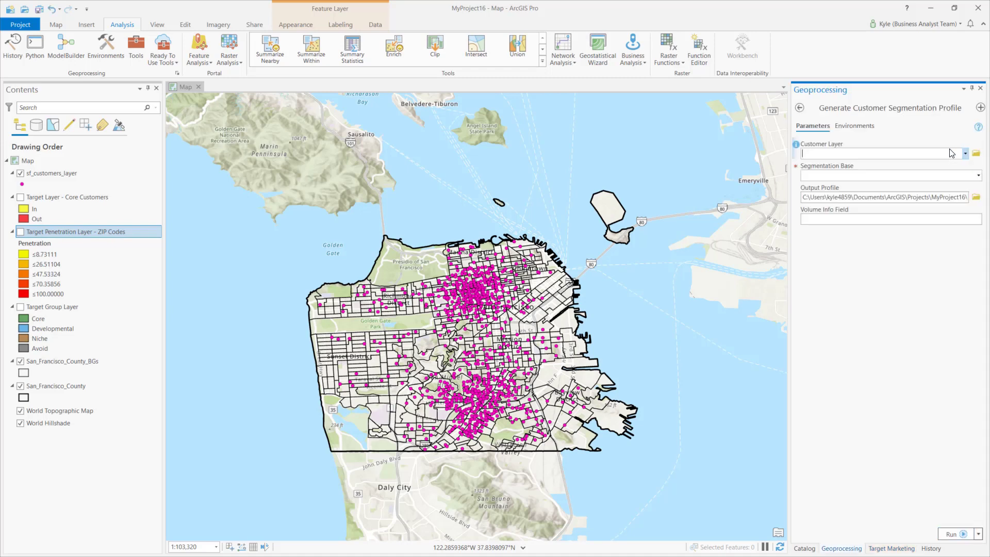
left_click(966, 154)
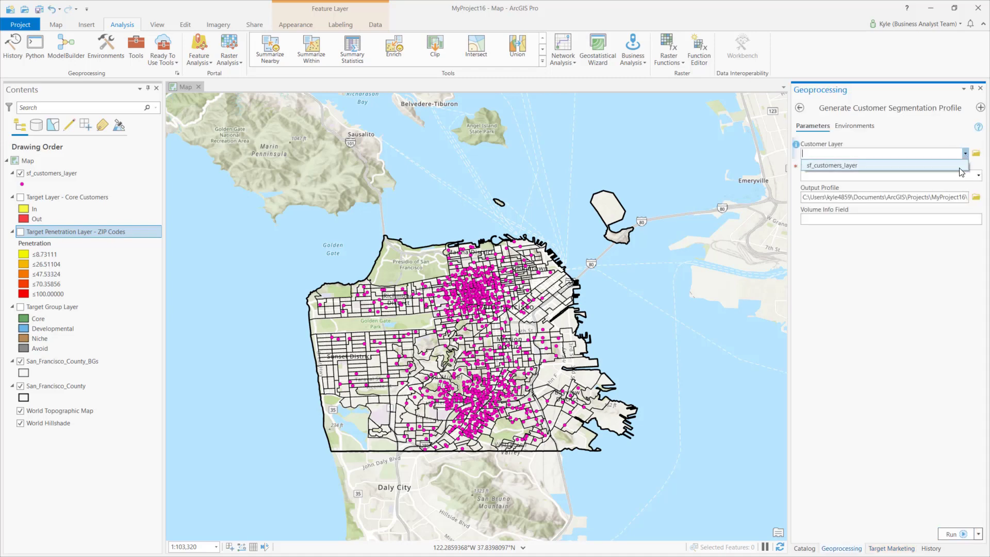
left_click(961, 167)
left_click(979, 176)
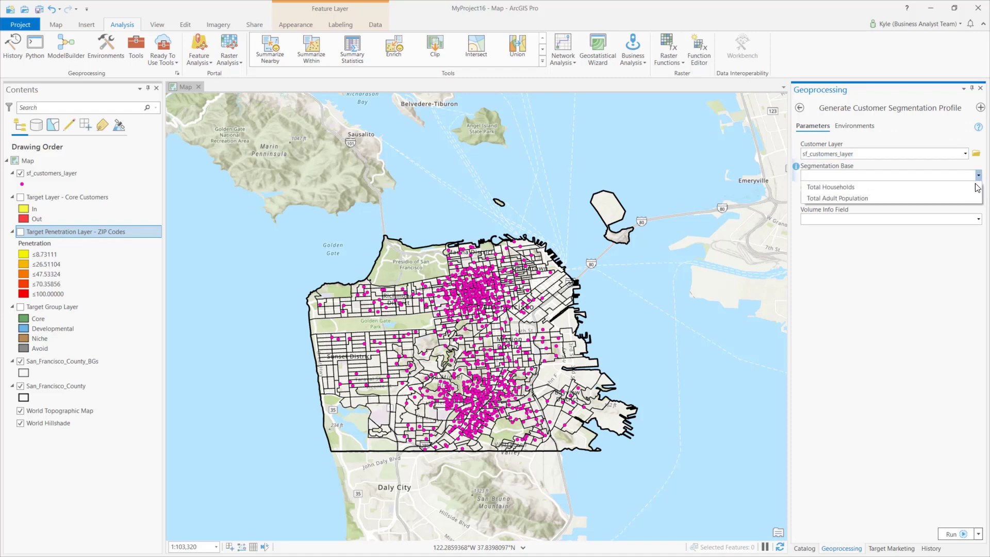
left_click(970, 187)
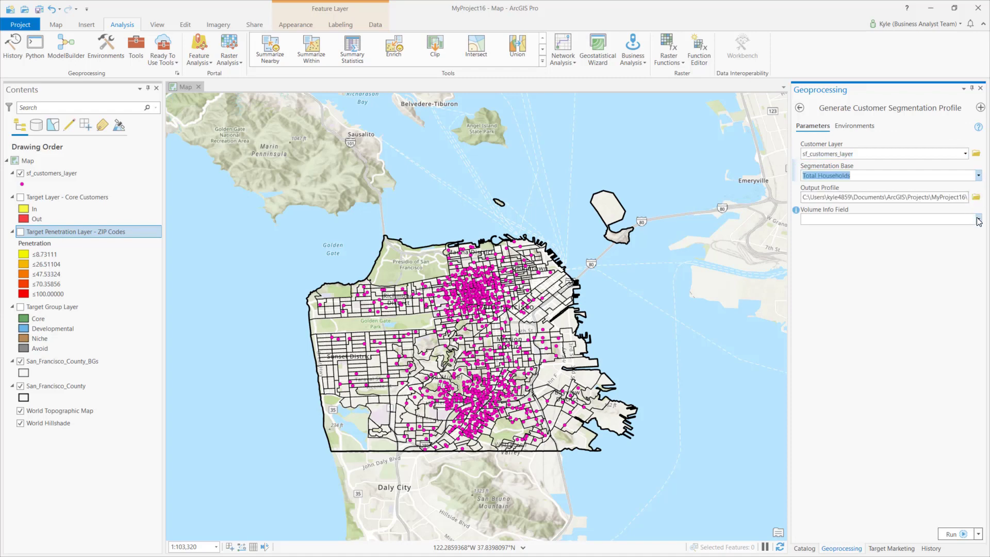
- Name the output profile MyCustomers, use SALES as the volume field, and run the tool
left_click(922, 197)
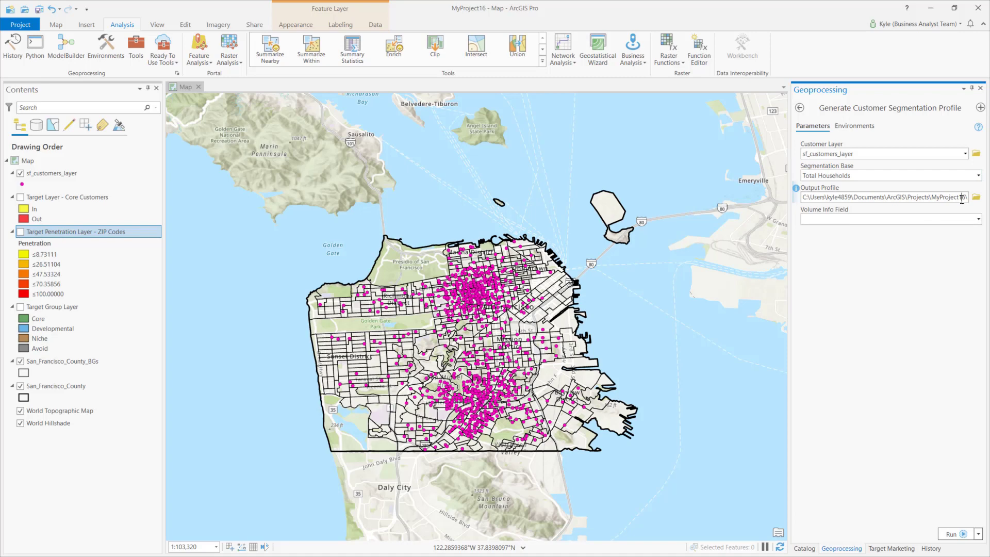
double_click(923, 197)
type("MyCustomers.s")
left_click(978, 219)
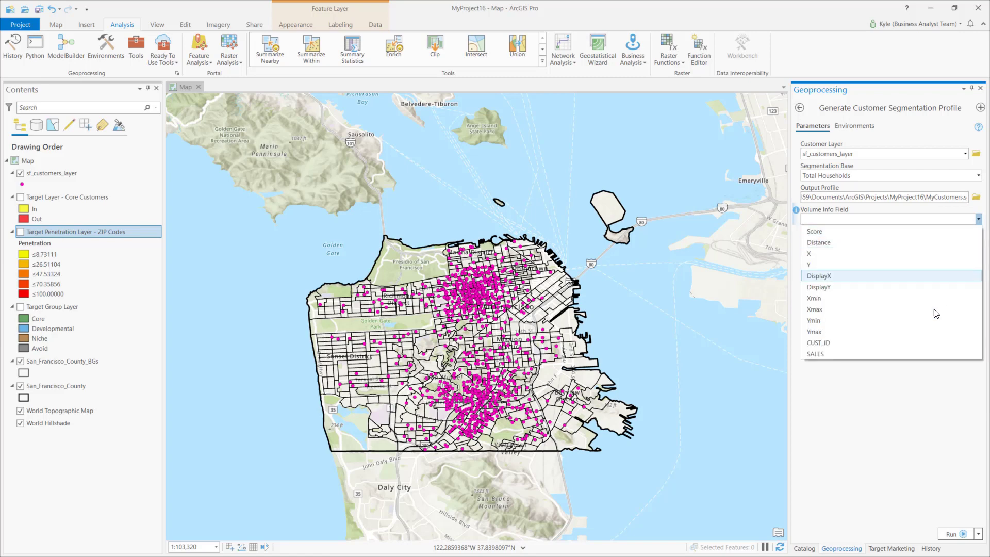
left_click(927, 354)
left_click(959, 532)
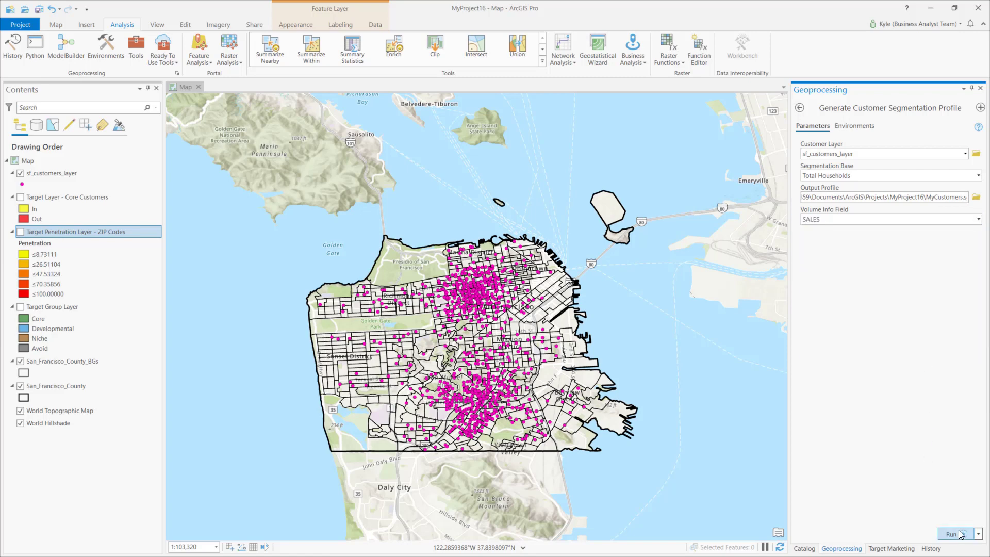
left_click(807, 550)
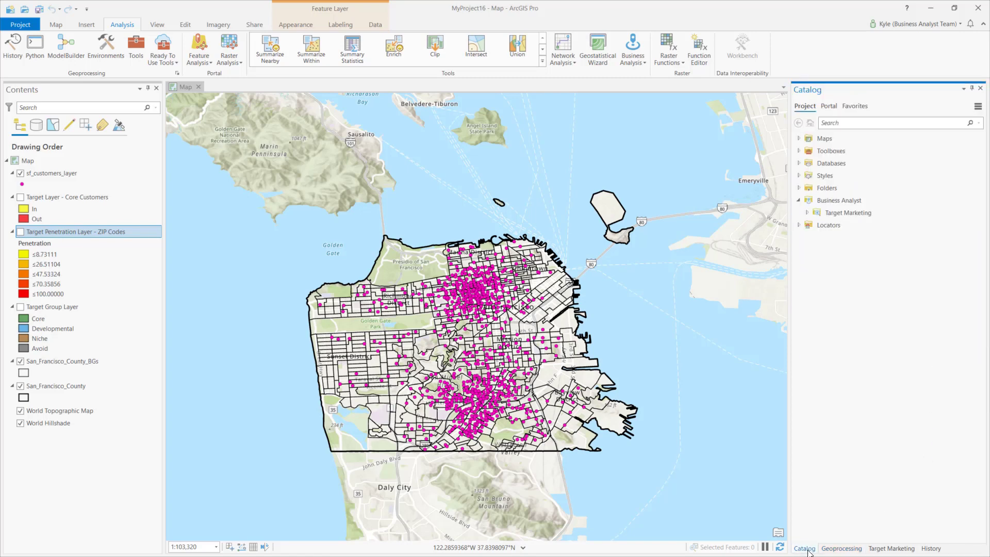
- Open MyCustomers.sgprofile from Catalog, review segments led by Laptops and Lattes (29.99%), then close it
left_click(808, 212)
right_click(829, 213)
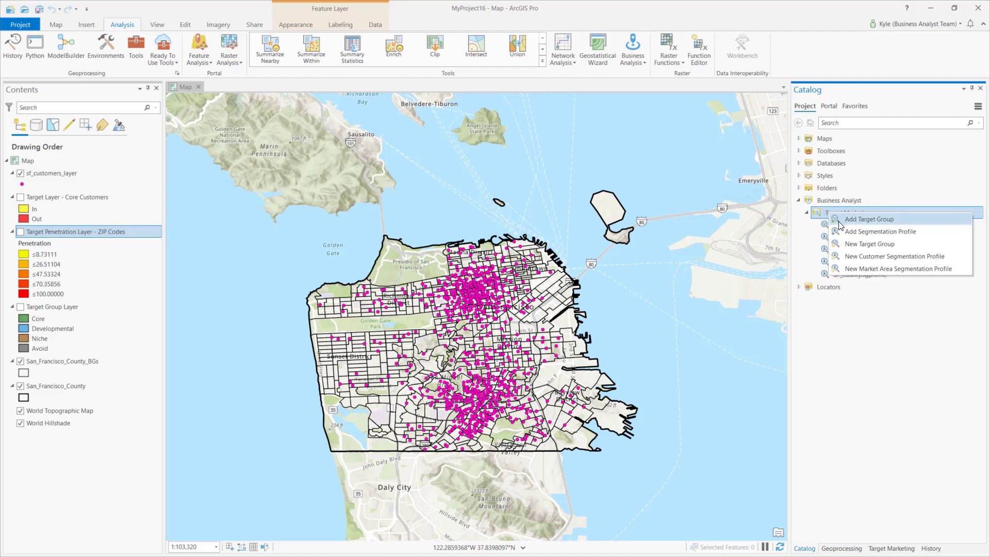
left_click(856, 258)
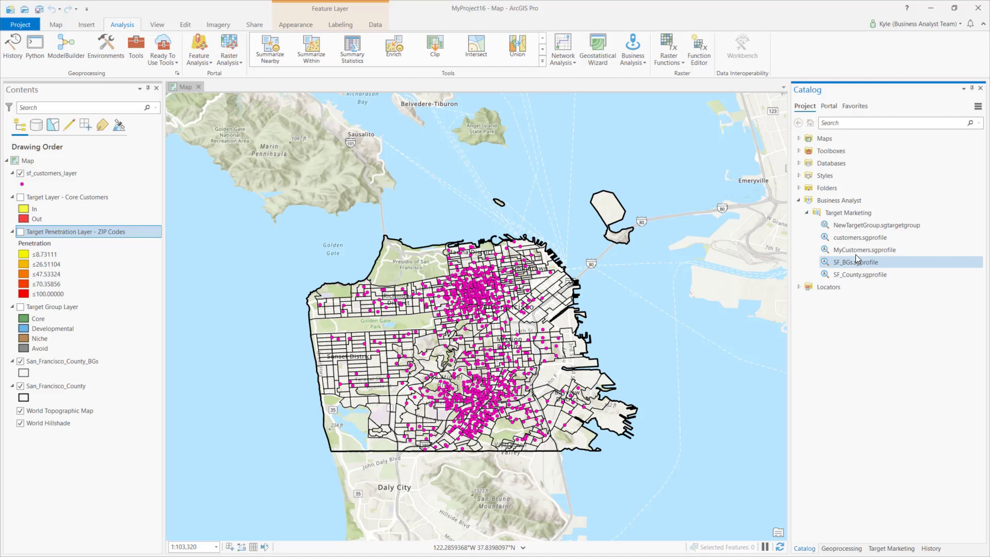
left_click(854, 250)
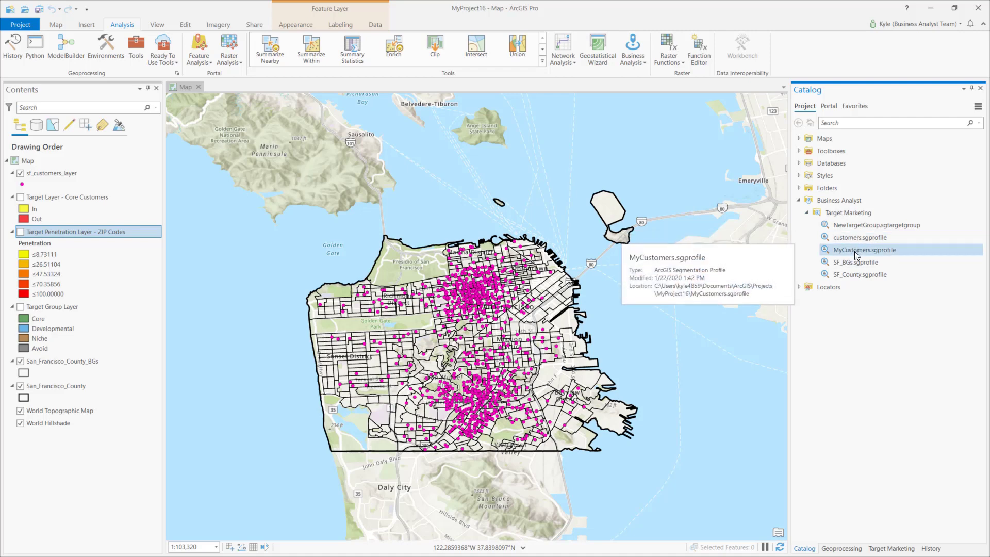
right_click(856, 253)
left_click(862, 255)
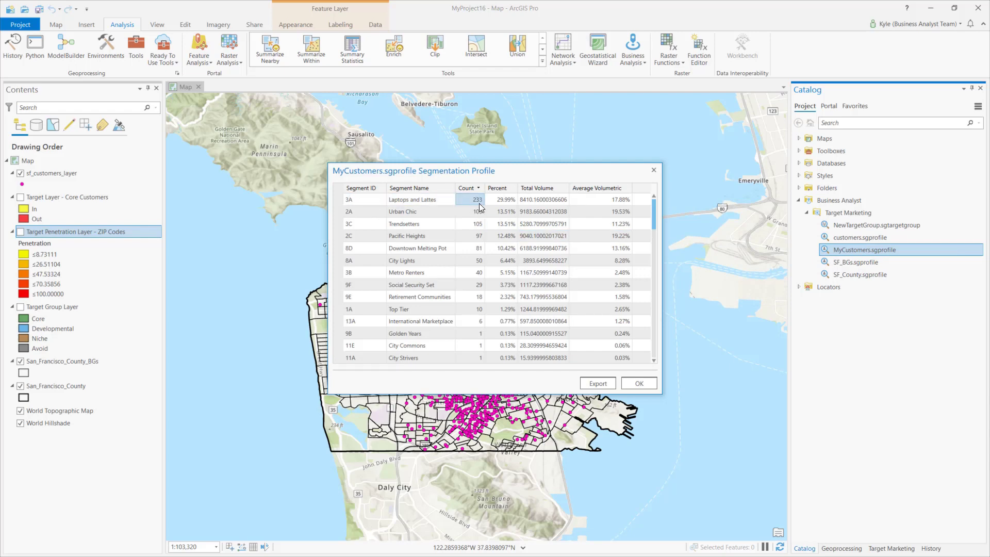
left_click(654, 171)
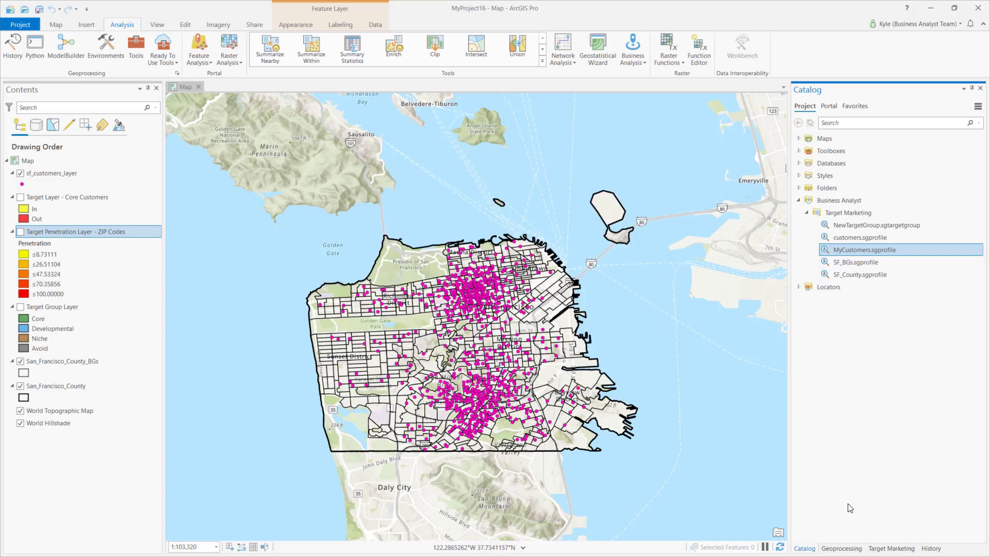
left_click(891, 548)
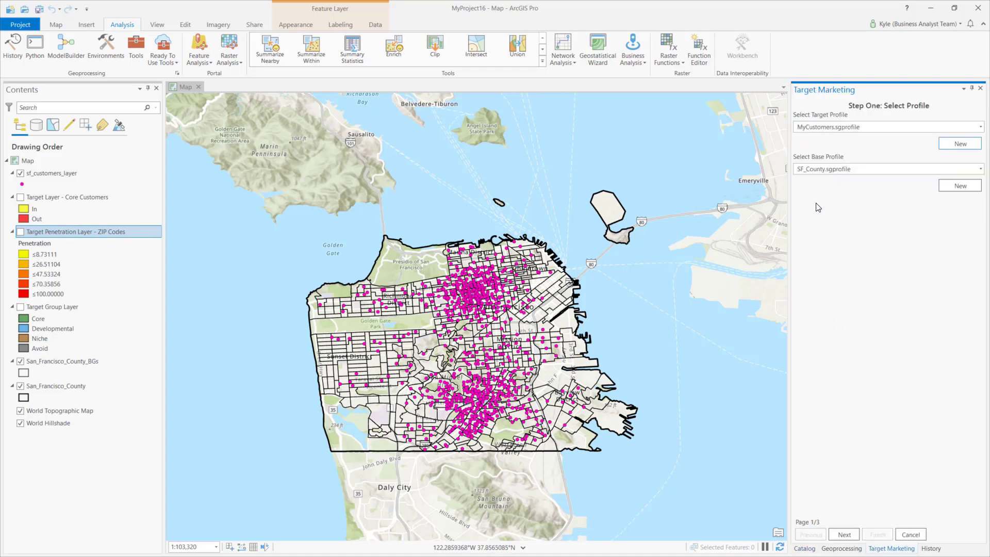
left_click(845, 536)
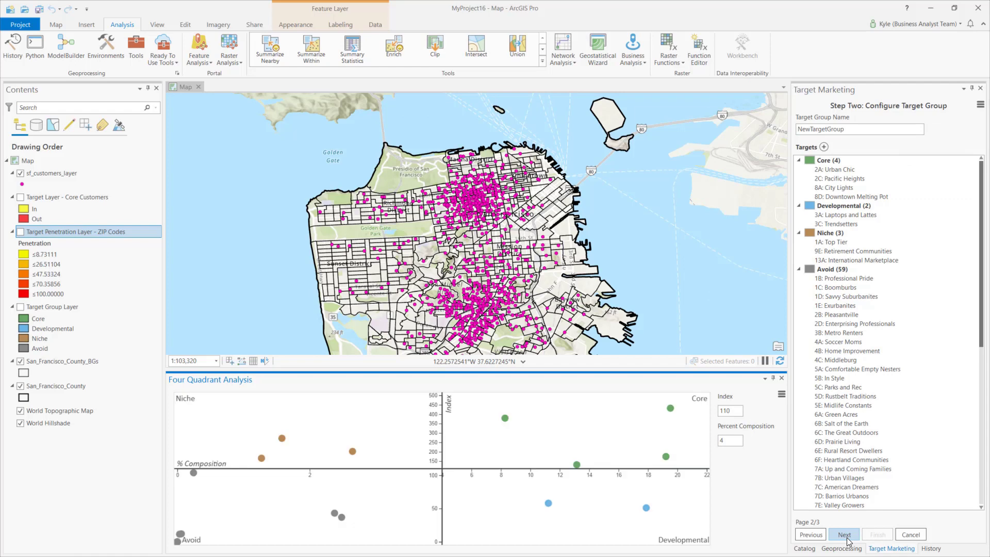
left_click_drag(647, 468, 648, 441)
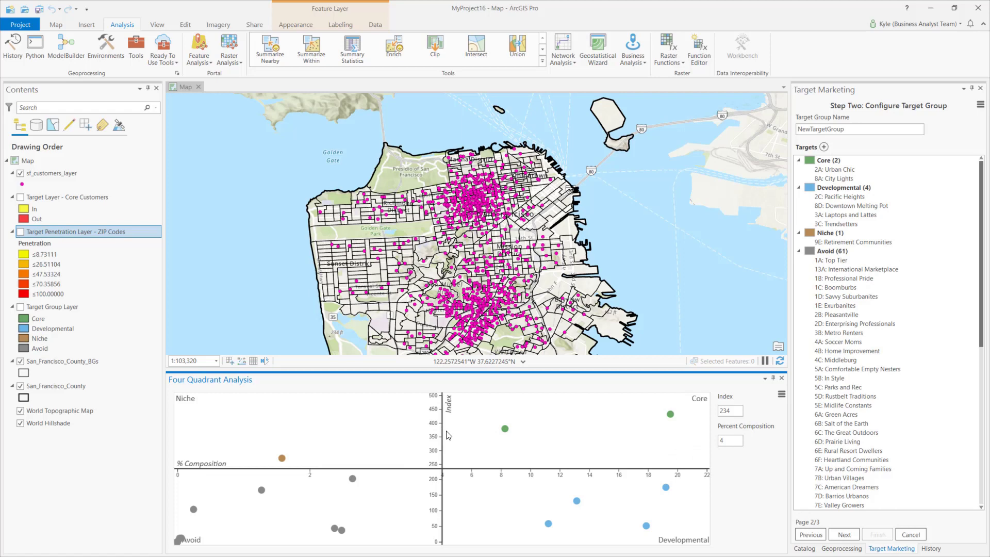
left_click_drag(444, 435, 477, 435)
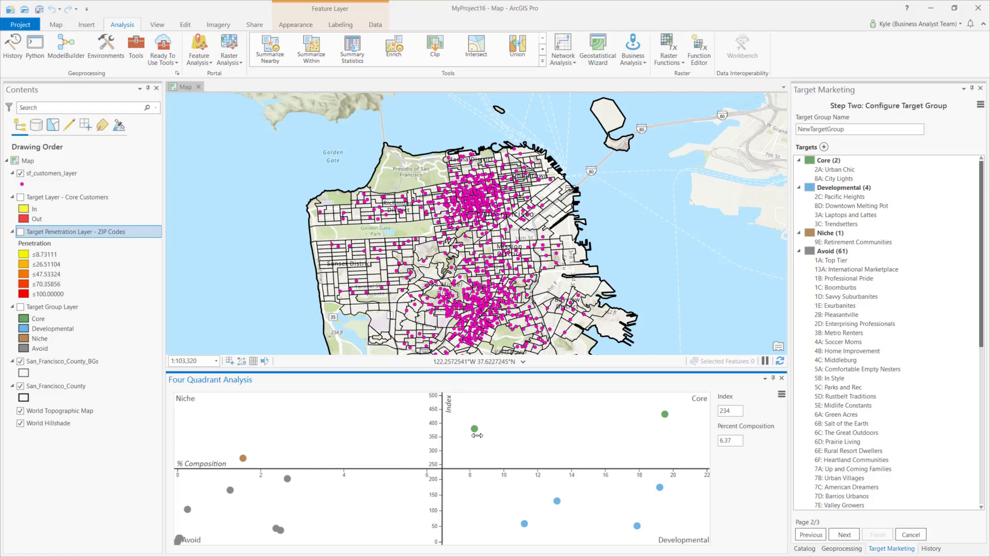
left_click(784, 395)
left_click(735, 405)
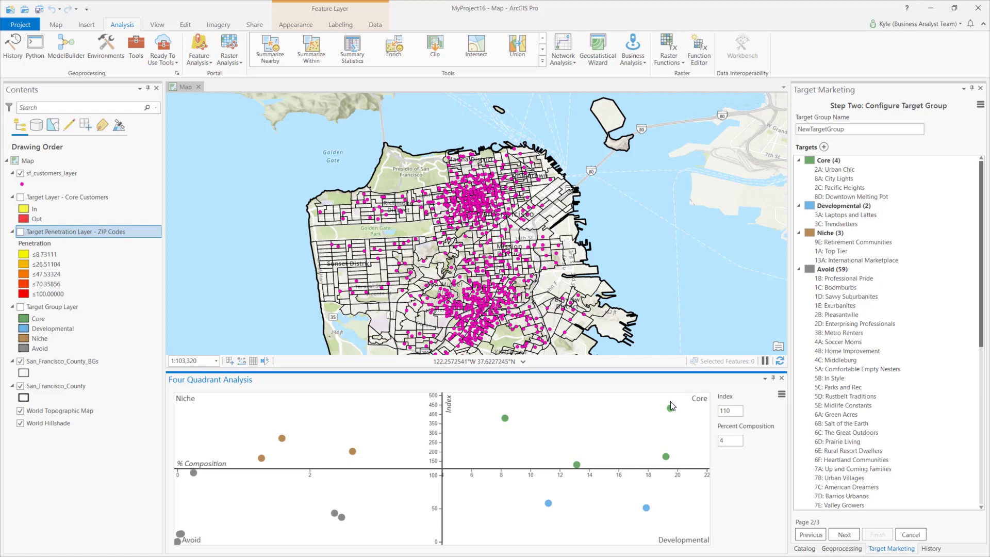
mouse_move(671, 408)
mouse_move(549, 504)
mouse_move(354, 454)
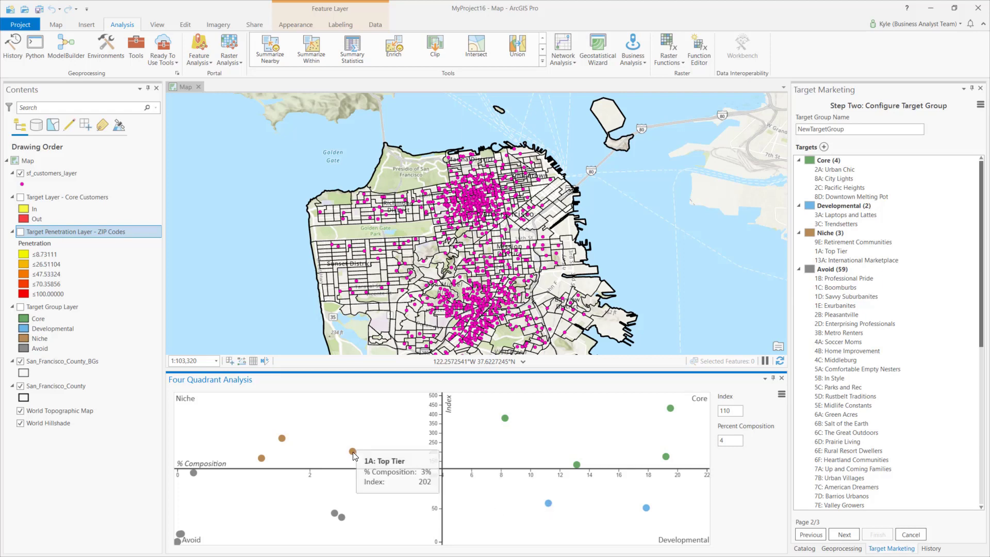
mouse_move(336, 517)
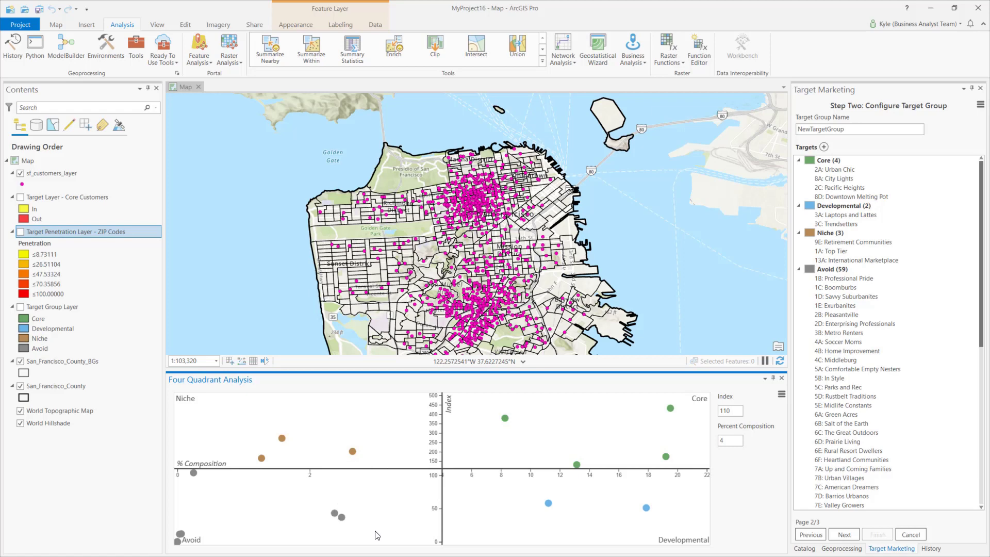
- Advance to Step Three: Mapping with US.BlockGroups and Target Map, showing Target Layer - Core Customers
left_click(844, 535)
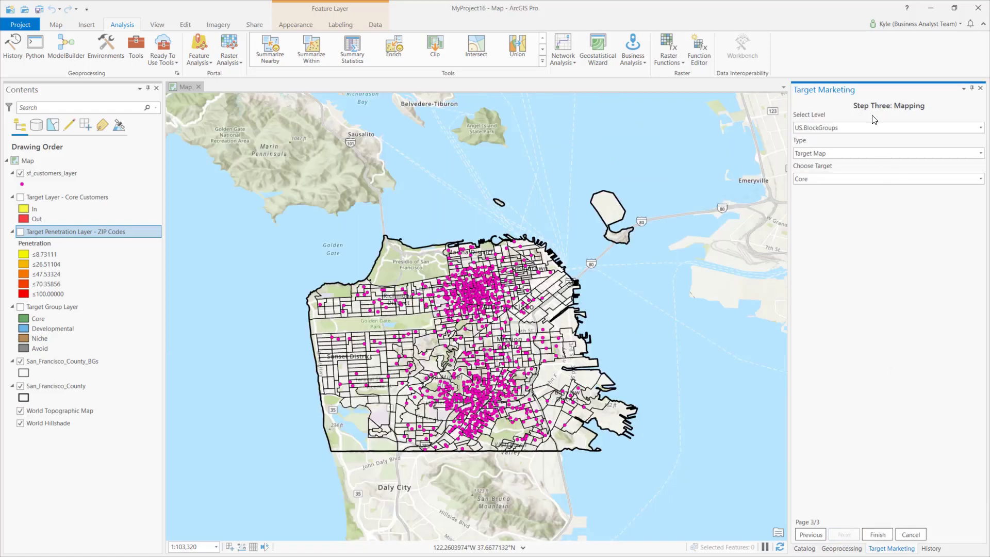
left_click(887, 131)
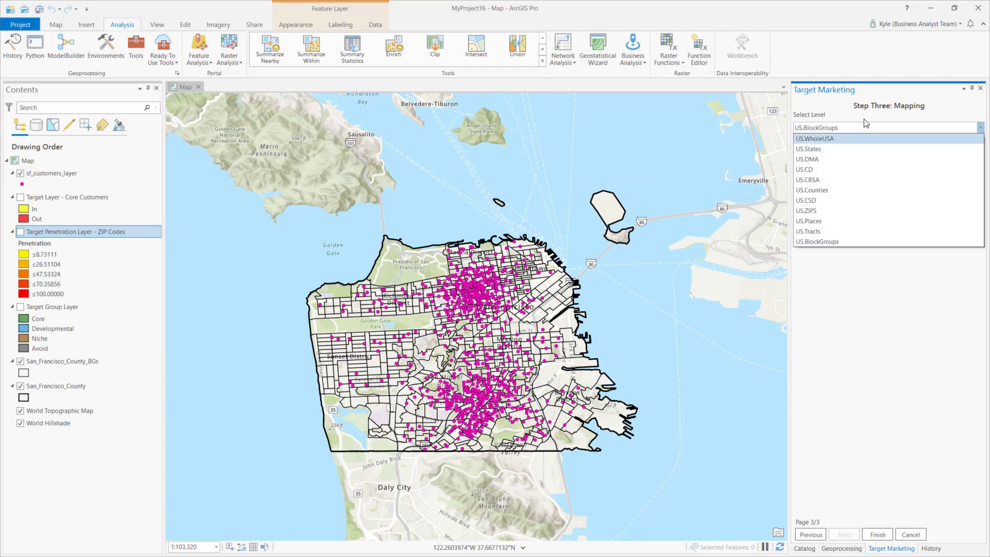
left_click(866, 127)
left_click(866, 154)
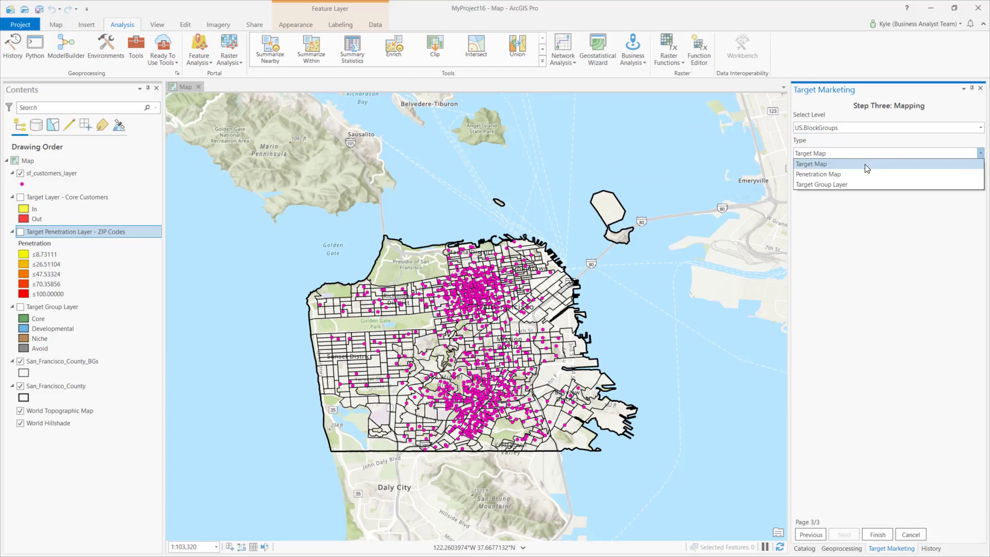
left_click(862, 163)
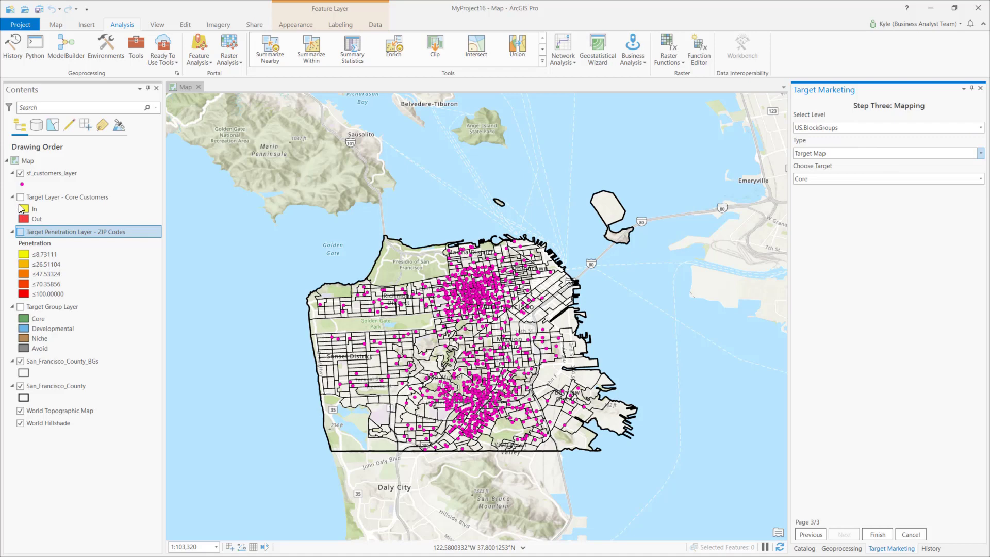
left_click(20, 198)
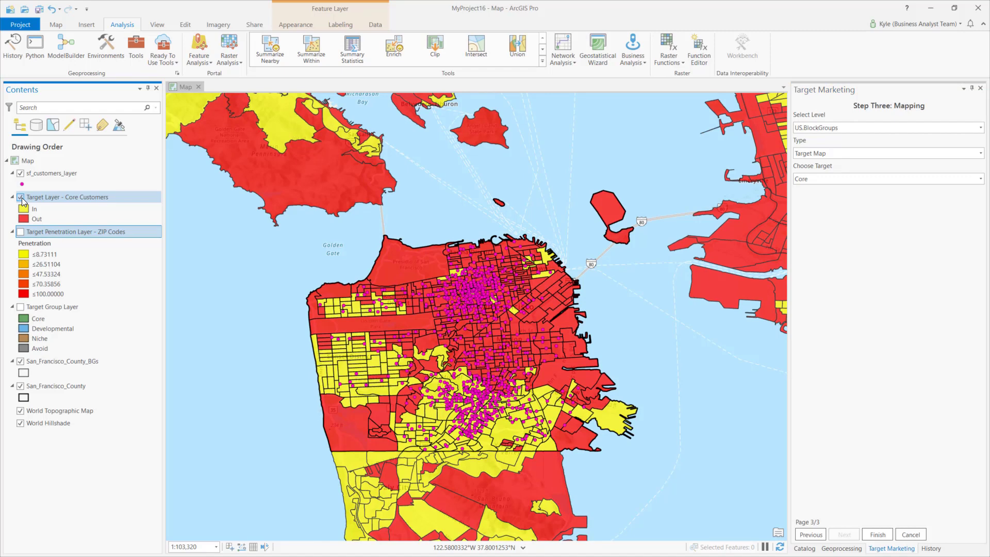
- Swap the Core layer for the ZIP Codes penetration layer and try Penetration Map at US.ZIP5
left_click(21, 197)
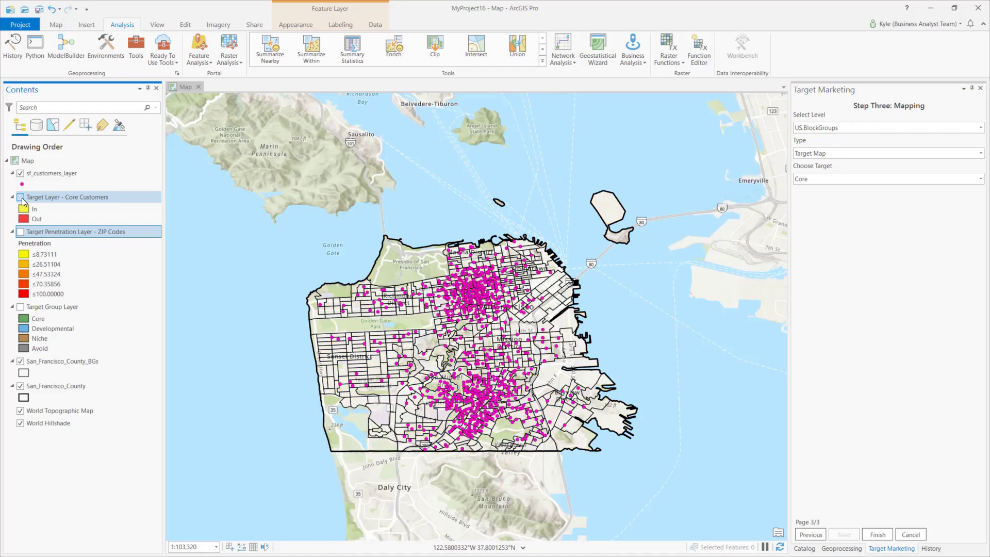
left_click(21, 232)
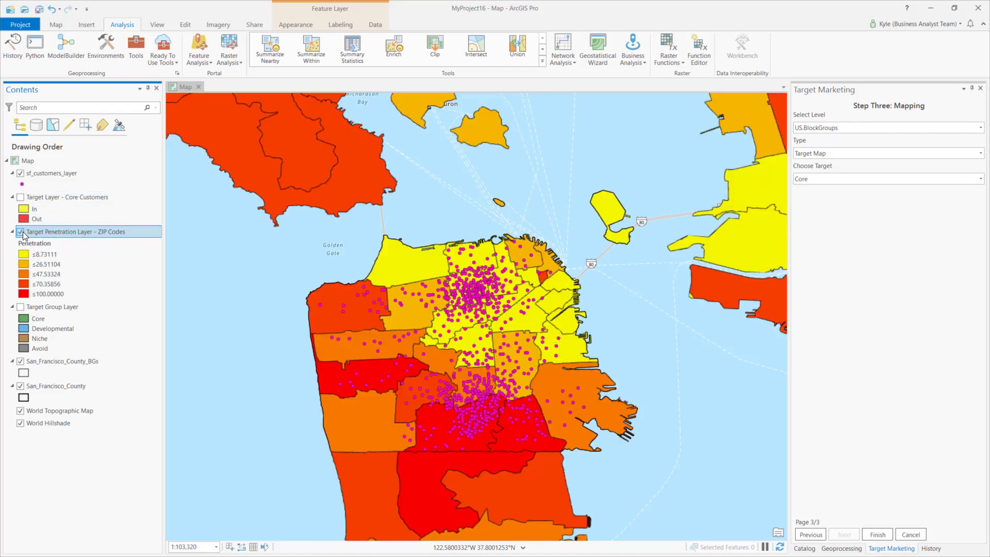
left_click(818, 153)
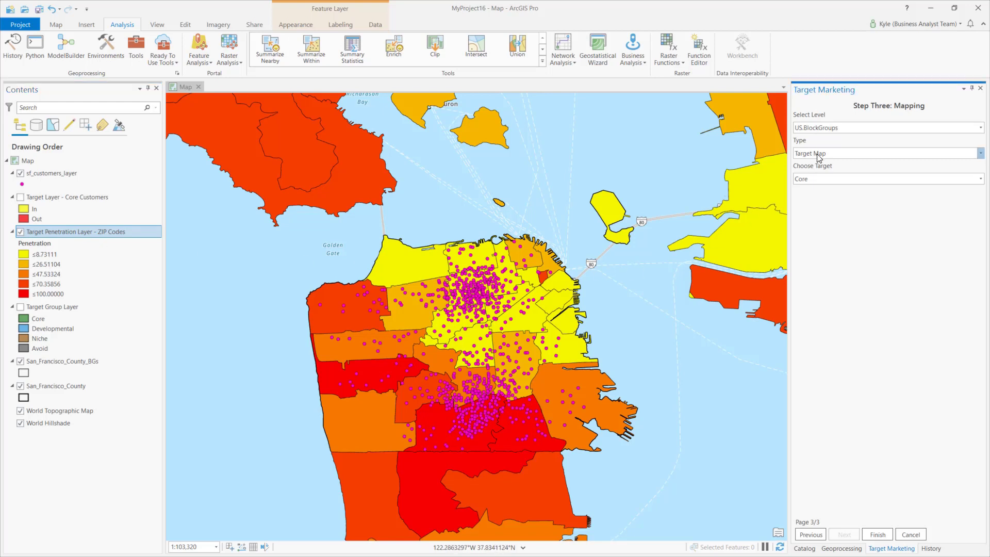
left_click(821, 176)
left_click(819, 127)
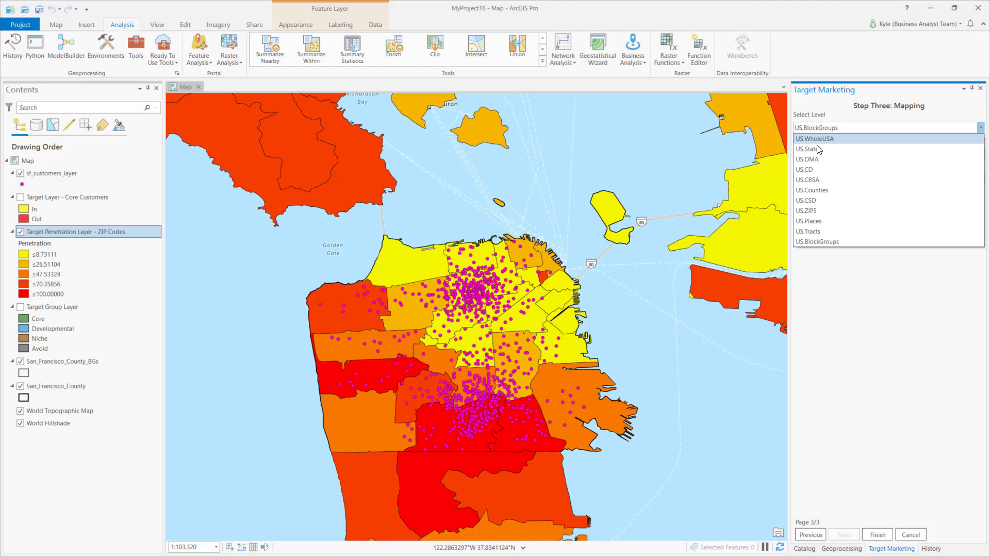
left_click(821, 209)
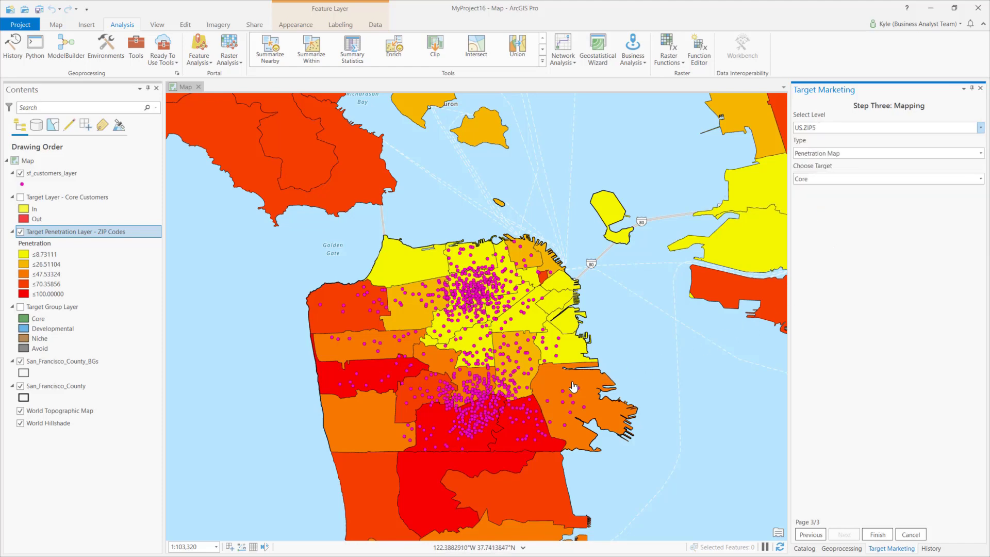
- Set the map type to Target Group Layer and hide the ZIP penetration layer
left_click(858, 153)
left_click(859, 184)
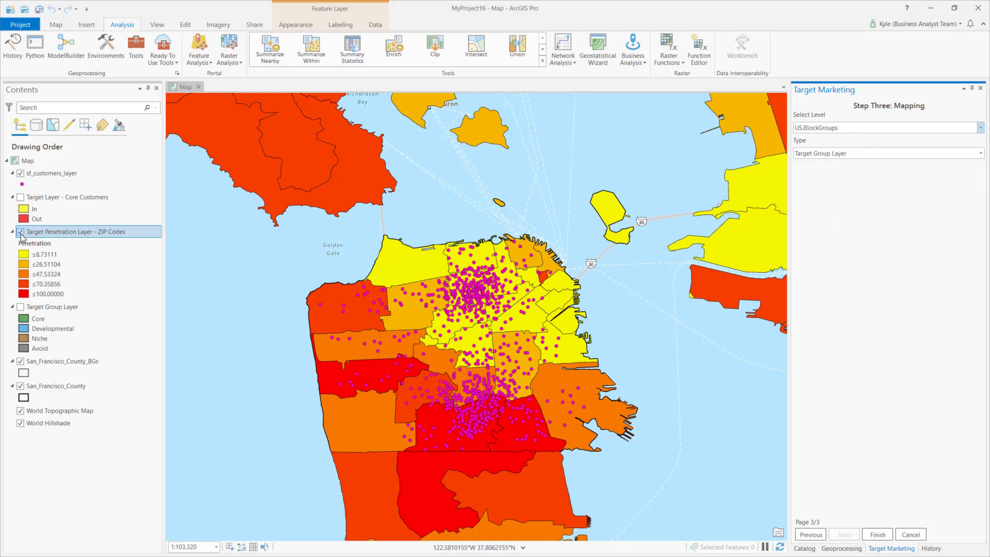
left_click(21, 232)
- Display the Target Group Layer and pan and zoom the map toward Oakland and Berkeley
left_click(20, 307)
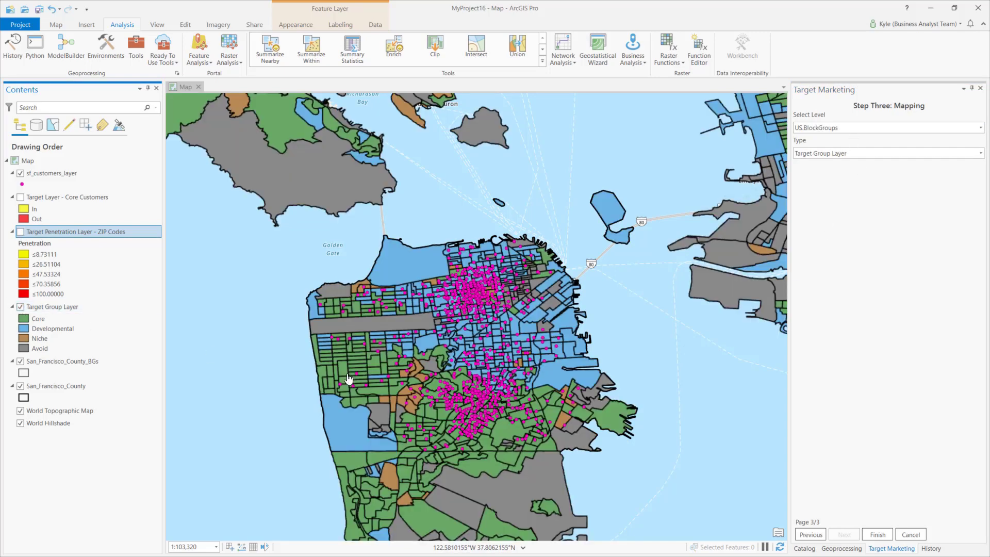
scroll(530, 339, "up", 2)
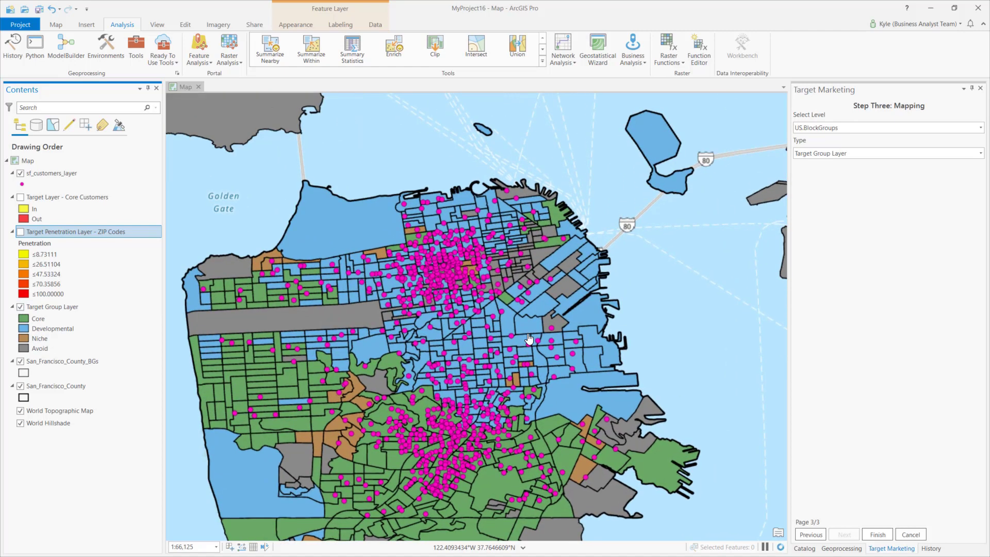
left_click_drag(530, 339, 496, 297)
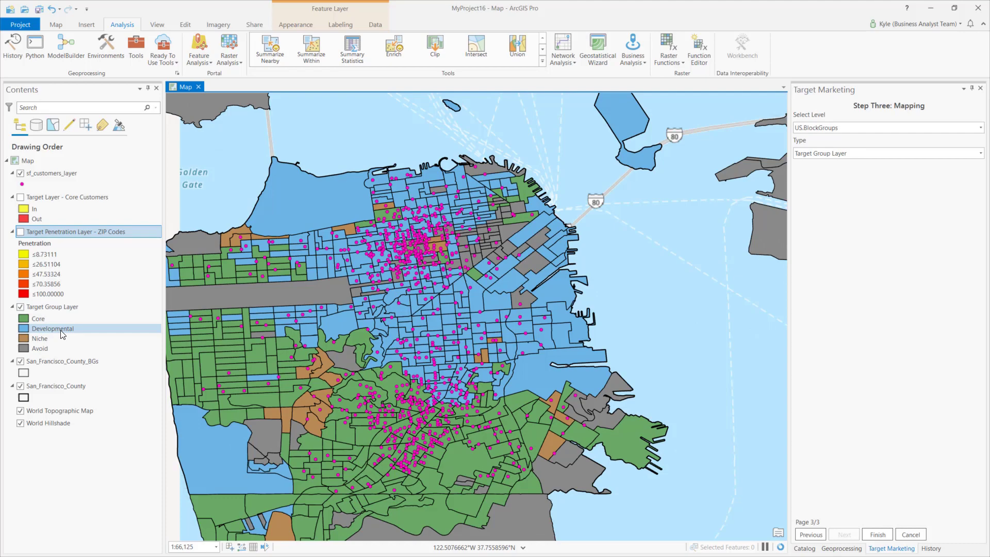
left_click_drag(643, 223, 270, 420)
scroll(611, 266, "up", 2)
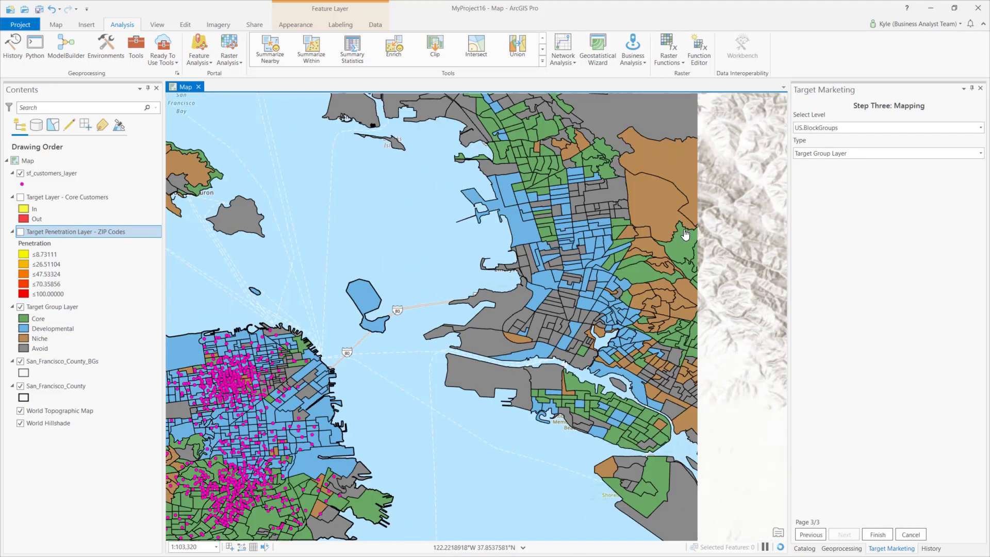
scroll(588, 284, "up", 2)
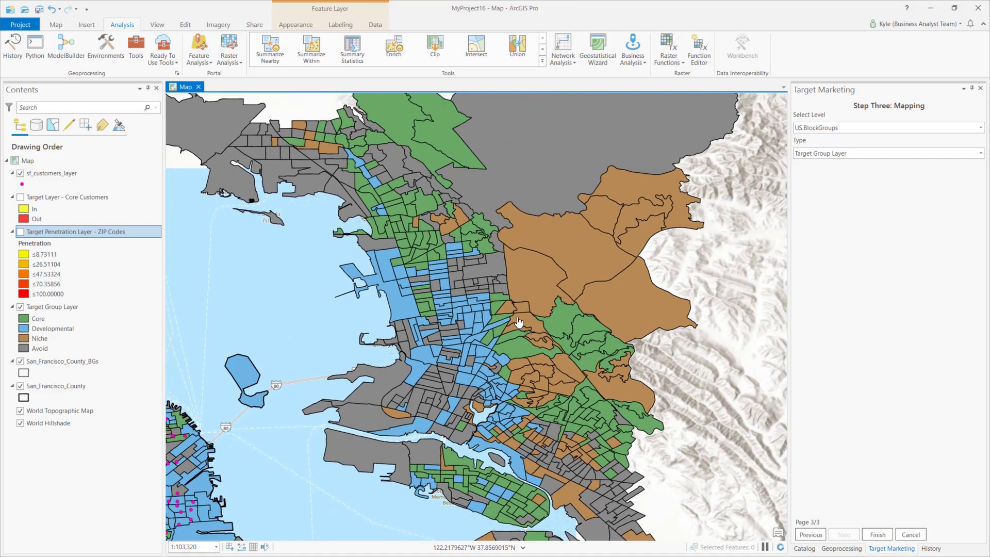